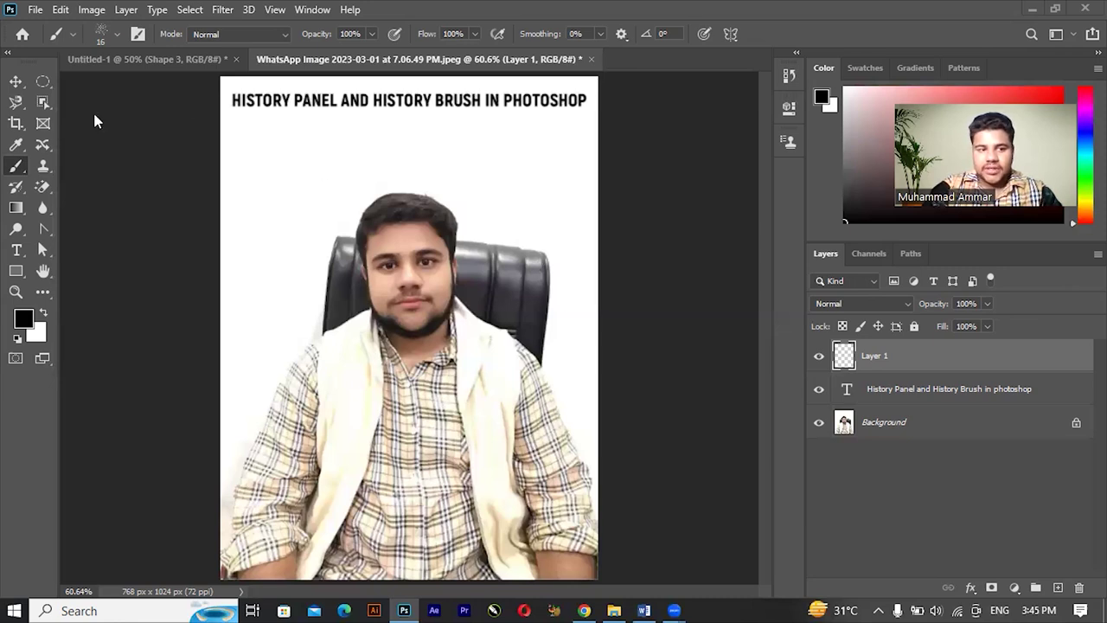
- Select the History Brush tool after briefly checking the regular Brush's size presets
{"action": "left_click", "coordinate": [16, 187]}
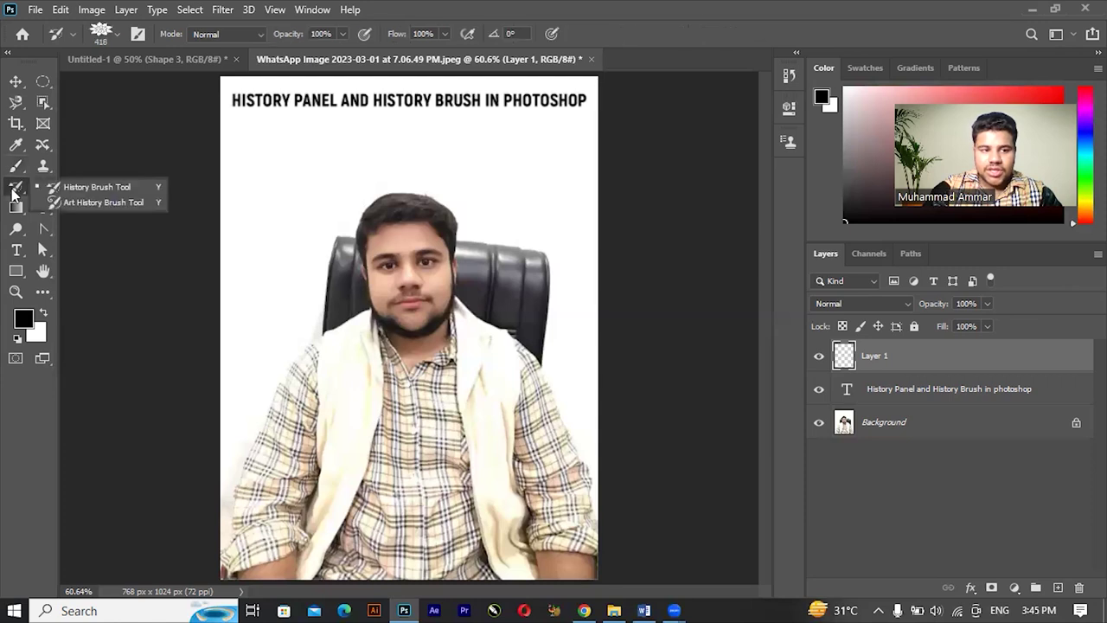
{"action": "left_click", "coordinate": [95, 188]}
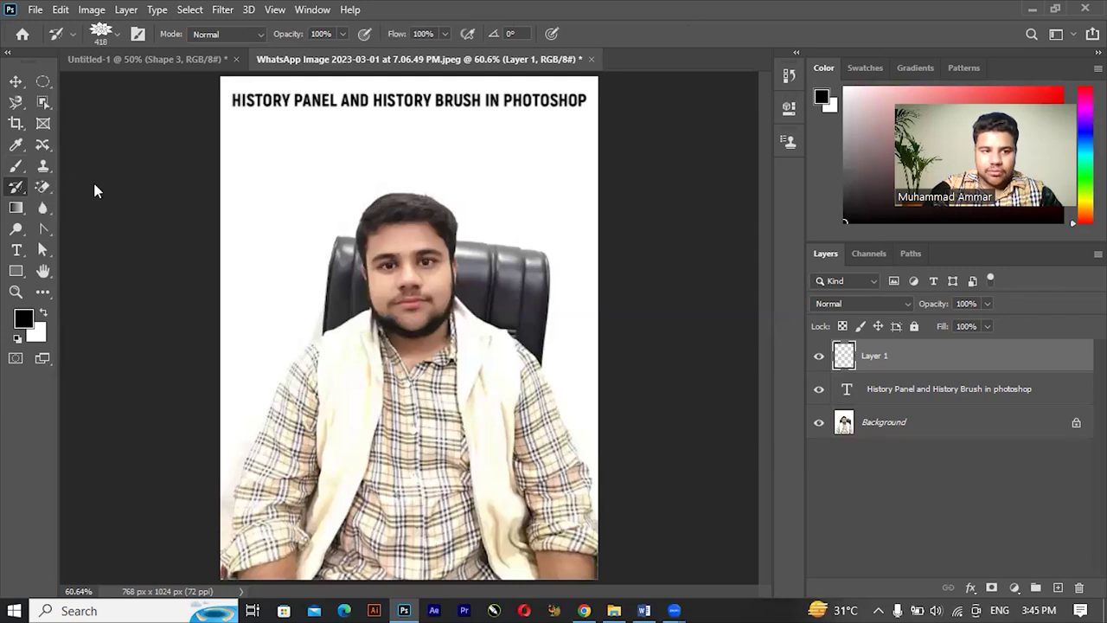
{"action": "left_click", "coordinate": [16, 166]}
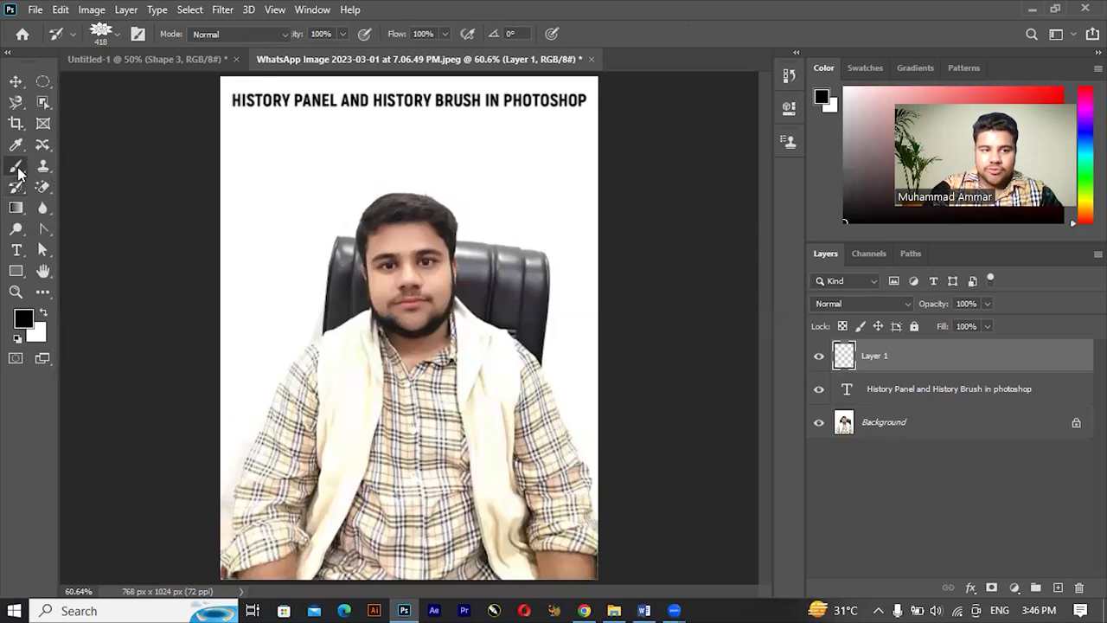
{"action": "left_click", "coordinate": [114, 31]}
{"action": "left_click", "coordinate": [114, 31]}
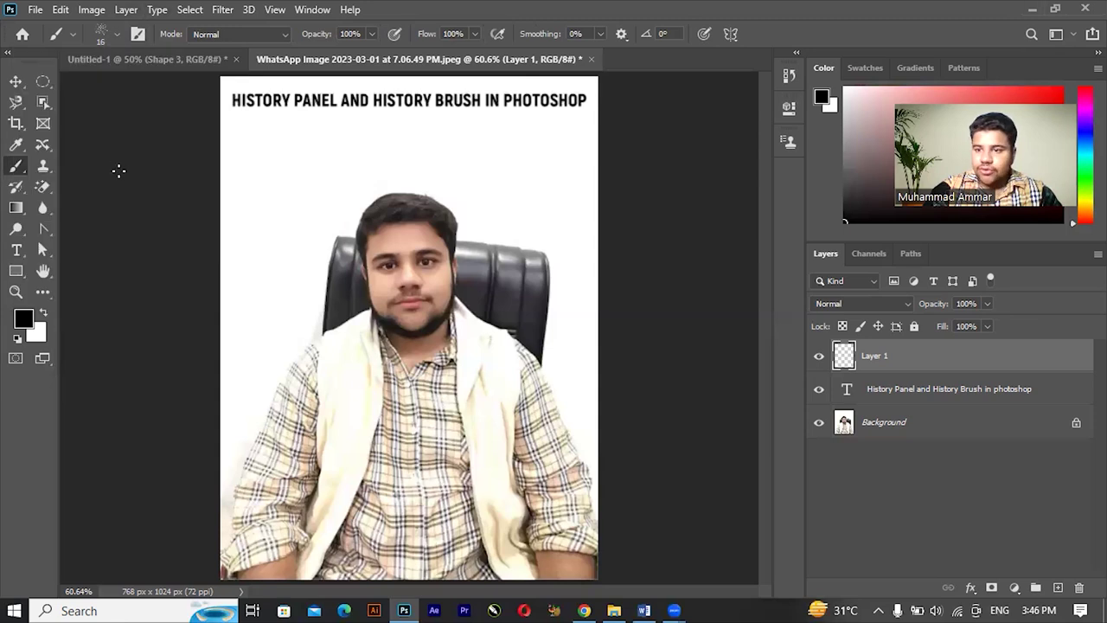
{"action": "left_click", "coordinate": [15, 187]}
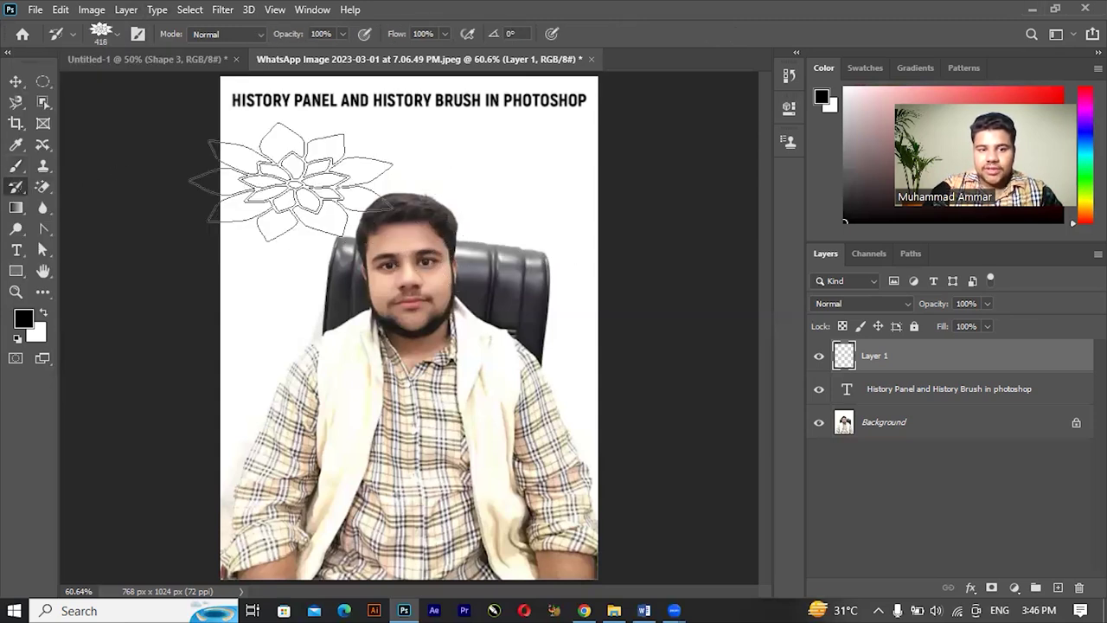
- Paint the earlier photo state onto Layer 1 near the title, over the chest and up to the head
{"action": "left_click_drag", "start_coordinate": [296, 184], "coordinate": [303, 183]}
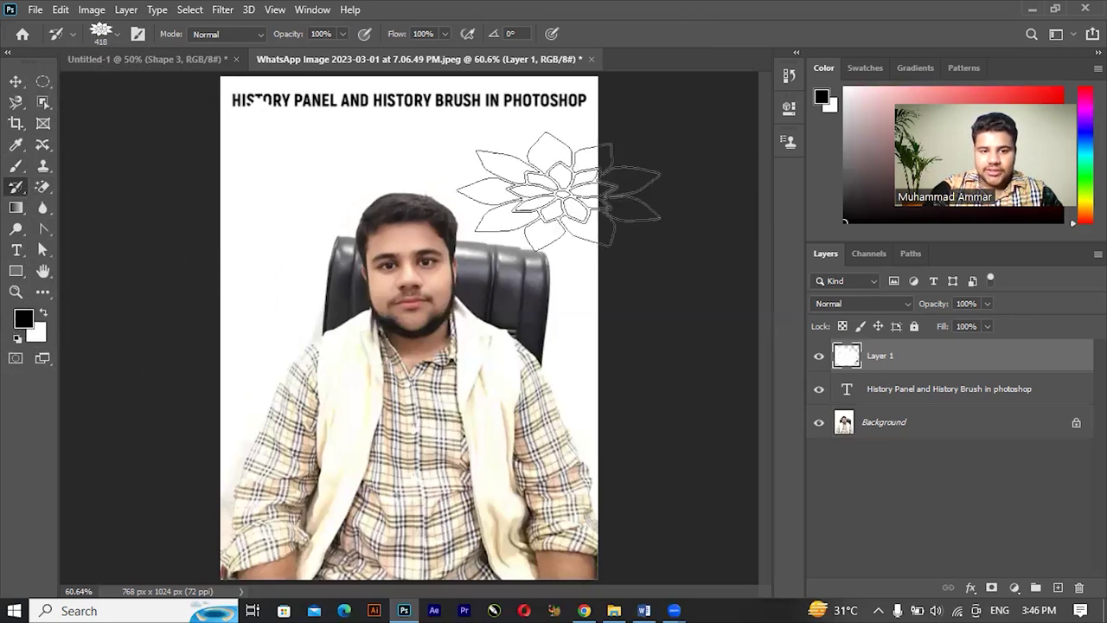
{"action": "left_click_drag", "start_coordinate": [559, 188], "coordinate": [345, 247]}
{"action": "left_click_drag", "start_coordinate": [446, 346], "coordinate": [517, 227]}
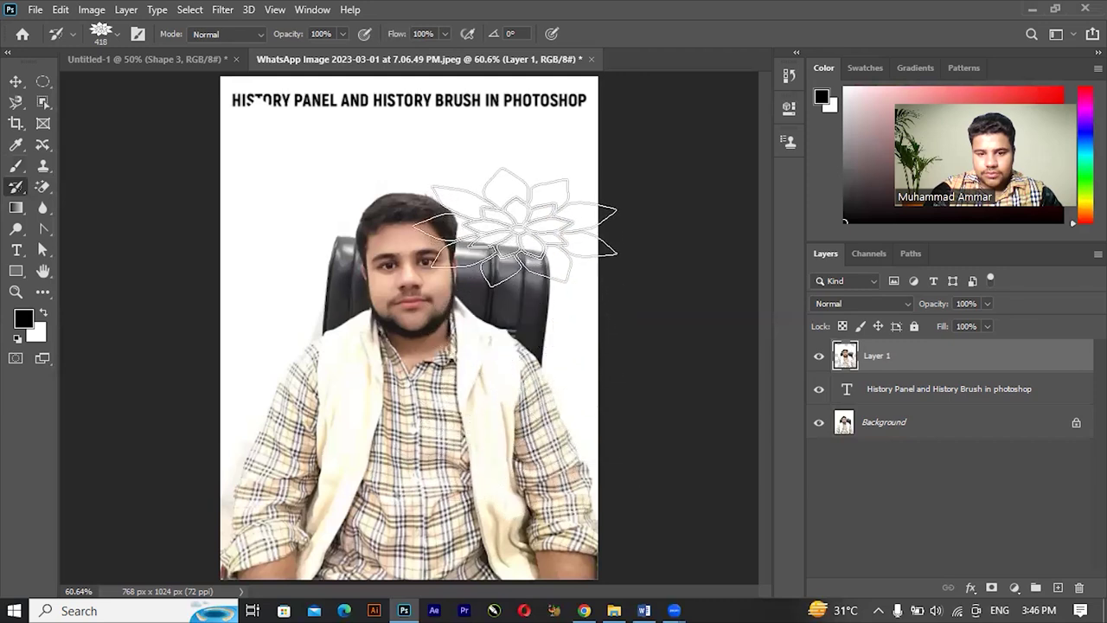
- Paint history onto a new Layer 2 over the title, then draw black Brush strokes and undo two
{"action": "left_click", "coordinate": [1056, 588]}
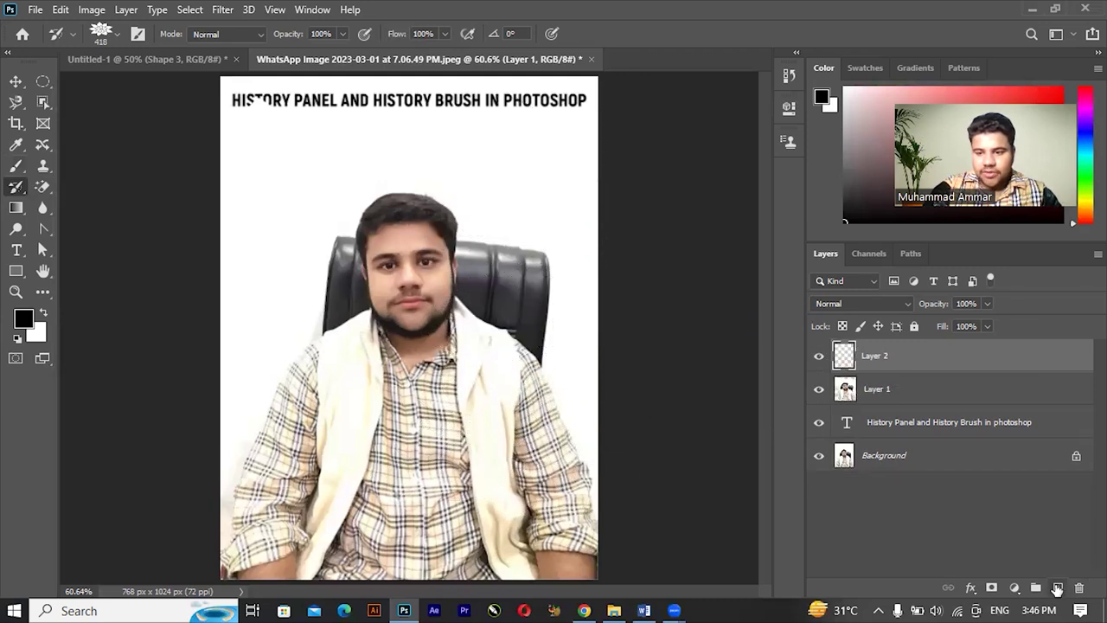
{"action": "mouse_move", "coordinate": [307, 162]}
{"action": "left_mouse_down"}
{"action": "mouse_move", "coordinate": [284, 177]}
{"action": "mouse_move", "coordinate": [296, 203]}
{"action": "mouse_move", "coordinate": [428, 273]}
{"action": "mouse_move", "coordinate": [220, 129]}
{"action": "mouse_move", "coordinate": [383, 147]}
{"action": "mouse_move", "coordinate": [334, 198]}
{"action": "mouse_move", "coordinate": [433, 250]}
{"action": "mouse_move", "coordinate": [414, 216]}
{"action": "left_mouse_up"}
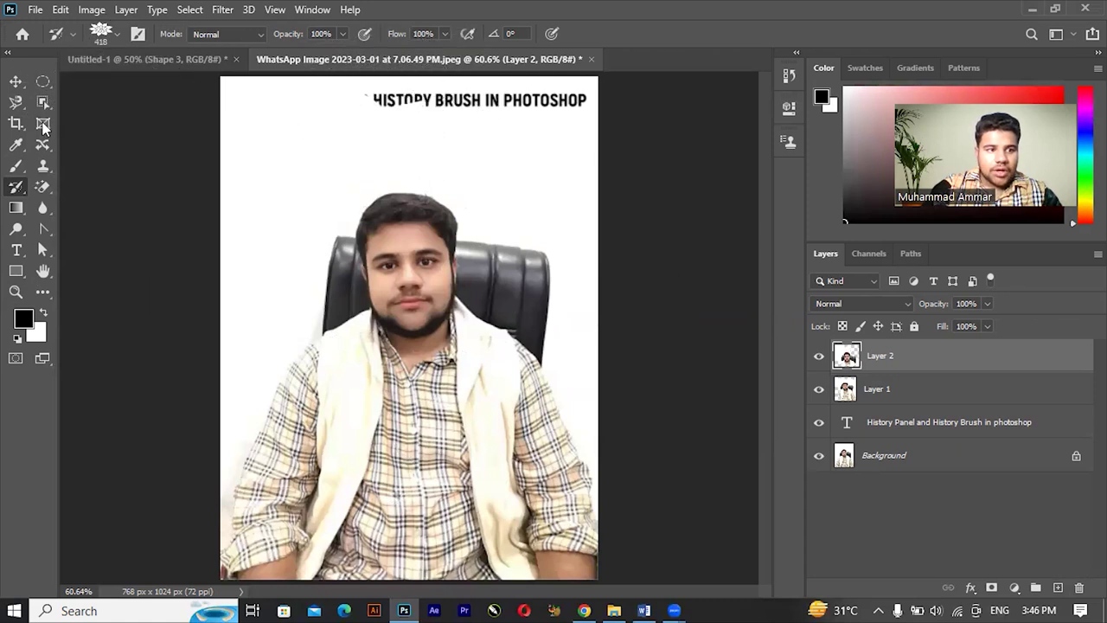
{"action": "left_click", "coordinate": [15, 166]}
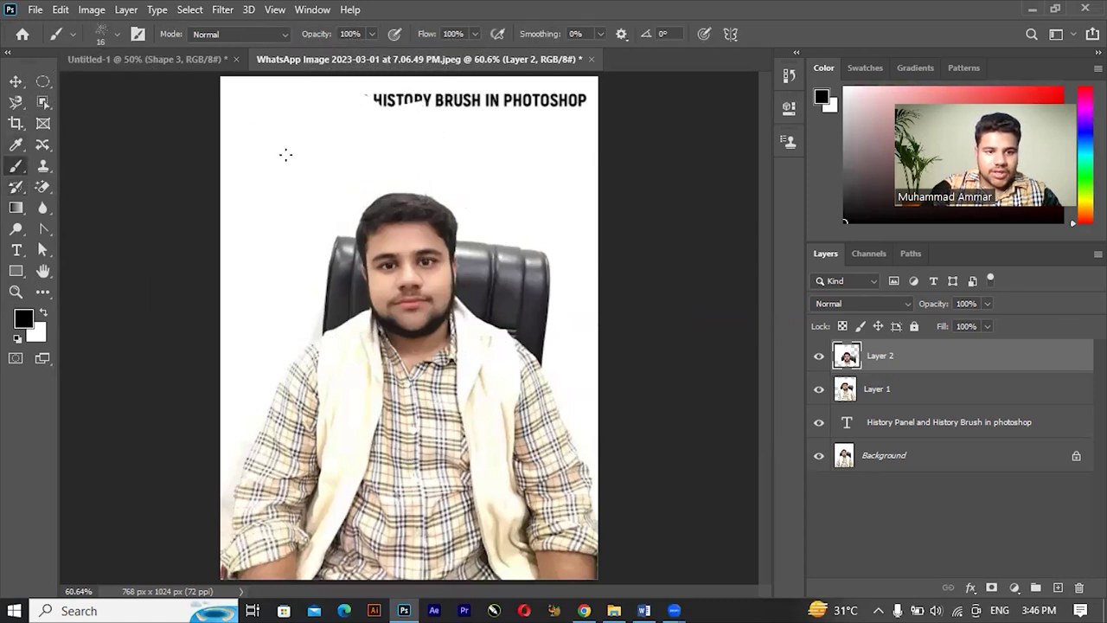
{"action": "left_click_drag", "start_coordinate": [255, 127], "coordinate": [327, 183]}
{"action": "mouse_move", "coordinate": [318, 143]}
{"action": "left_mouse_down"}
{"action": "mouse_move", "coordinate": [279, 232]}
{"action": "mouse_move", "coordinate": [245, 197]}
{"action": "left_mouse_up"}
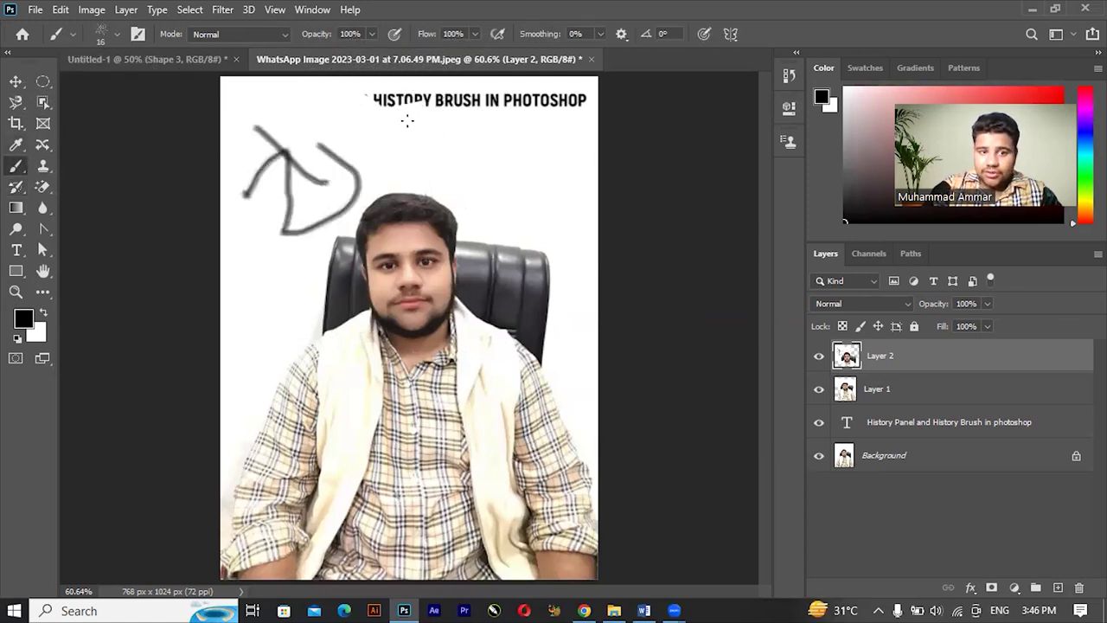
{"action": "left_click_drag", "start_coordinate": [456, 142], "coordinate": [542, 166]}
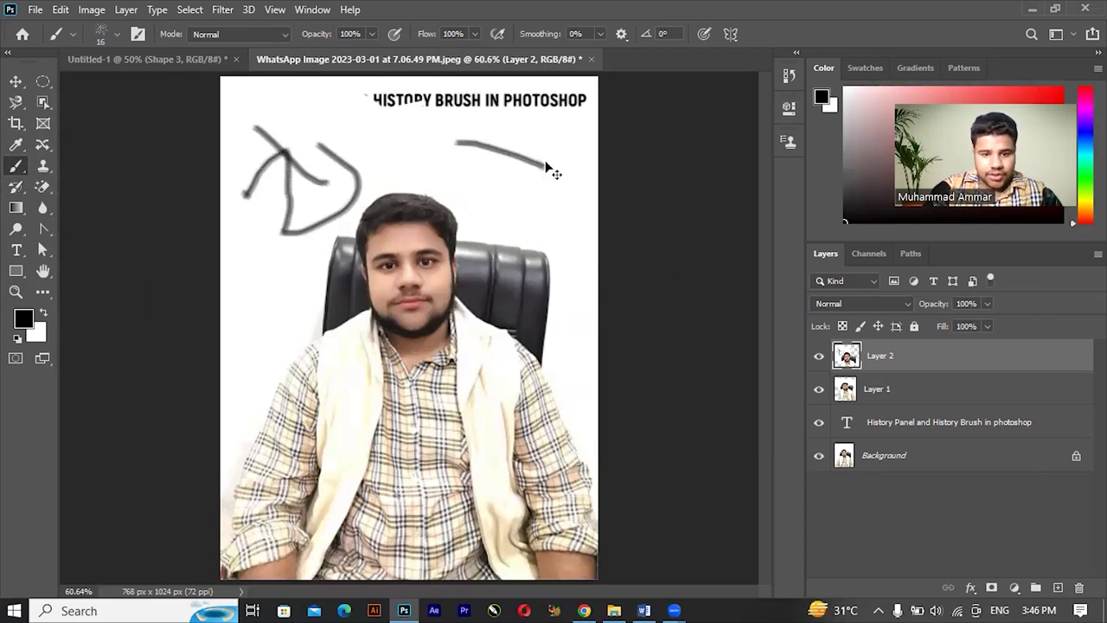
{"action": "key", "text": "ctrl+z"}
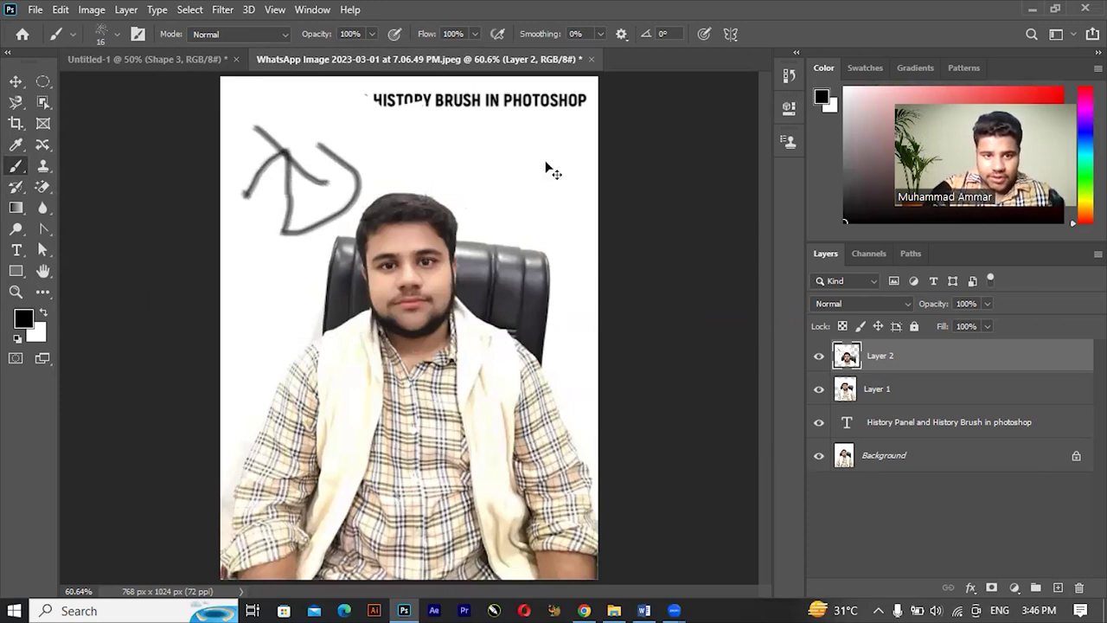
{"action": "key", "text": "ctrl+z"}
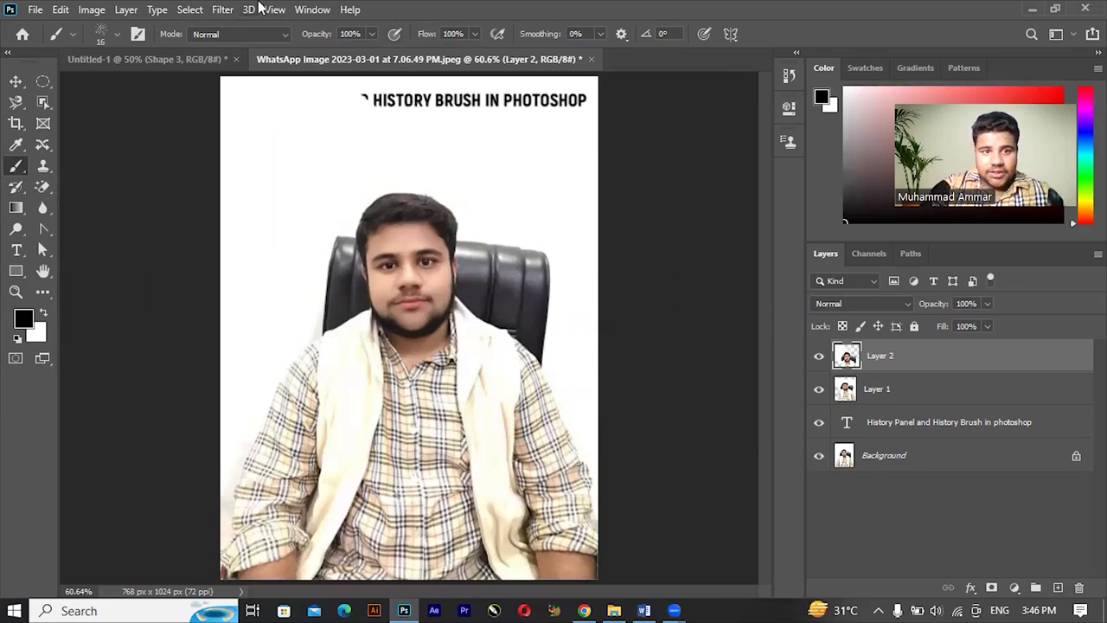
- Show the History panel and make the second Brush Tool state the History Brush source
{"action": "left_click", "coordinate": [311, 10]}
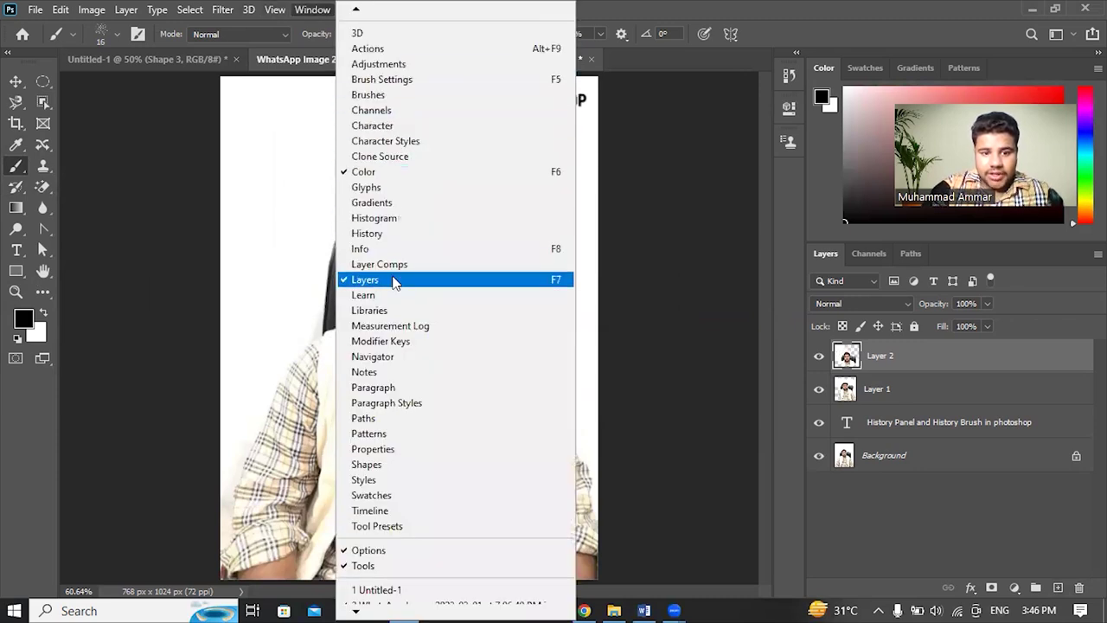
{"action": "left_click", "coordinate": [393, 234]}
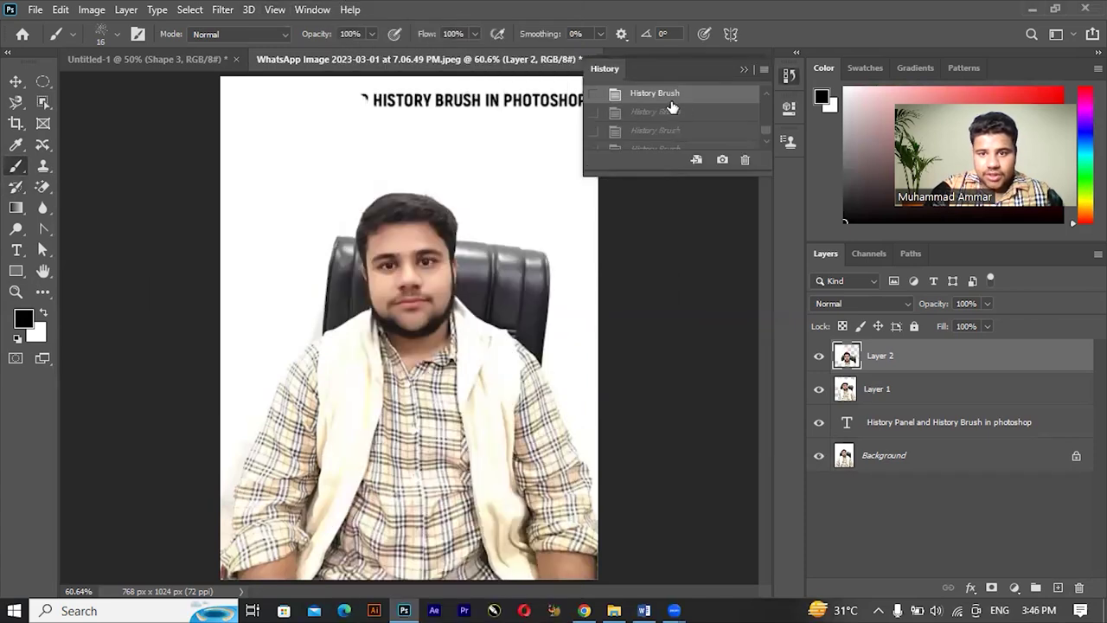
{"action": "left_click_drag", "start_coordinate": [765, 132], "coordinate": [769, 82]}
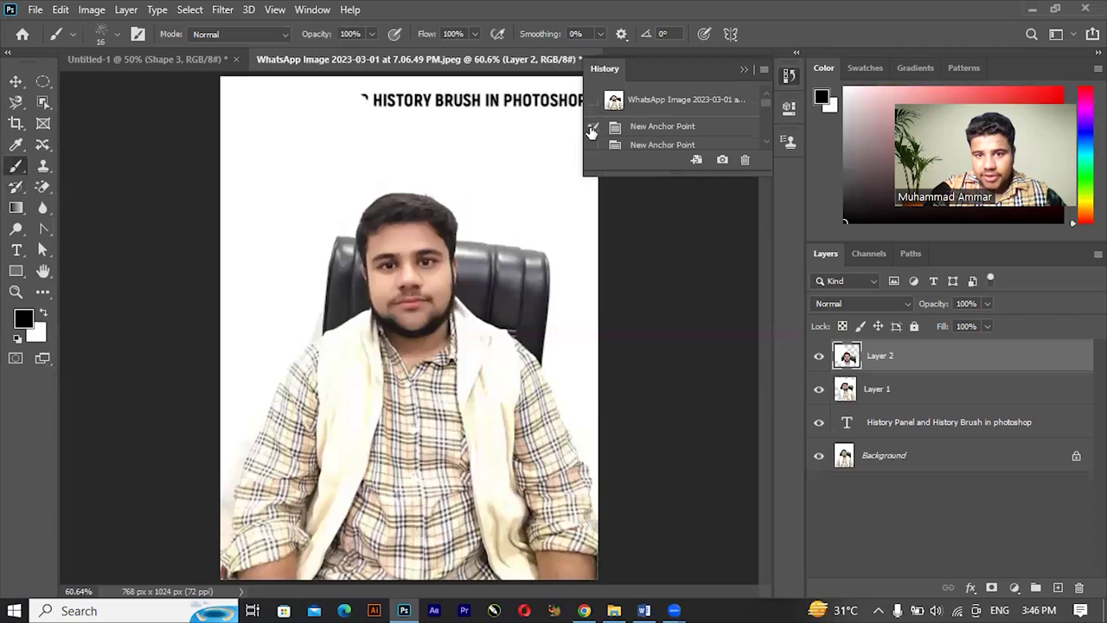
{"action": "left_click", "coordinate": [593, 144]}
{"action": "left_click_drag", "start_coordinate": [770, 100], "coordinate": [770, 150]}
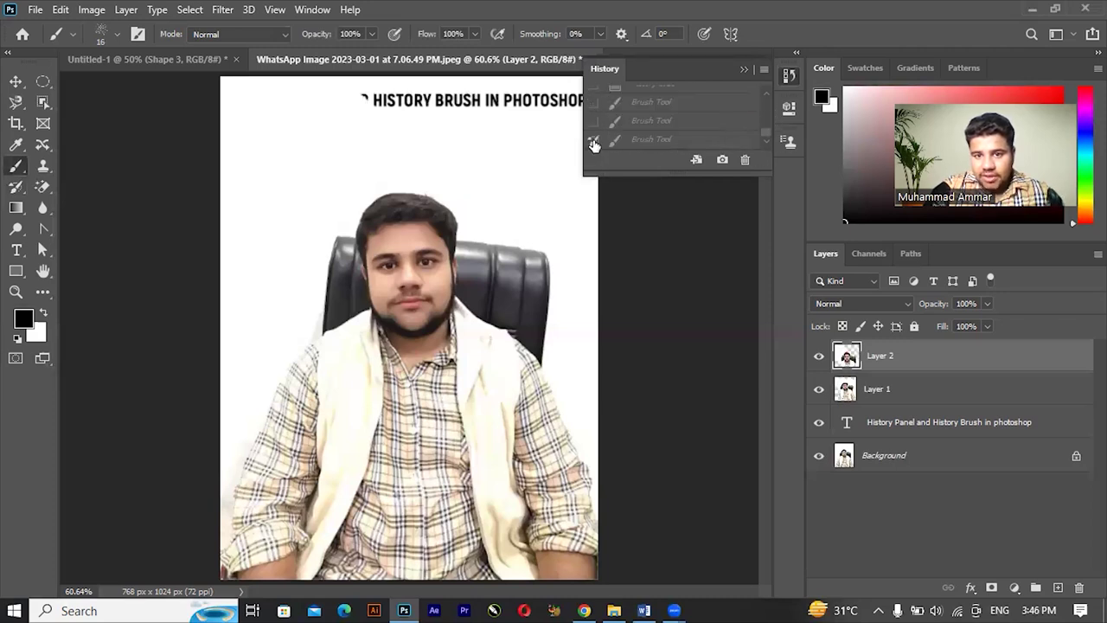
{"action": "left_click", "coordinate": [593, 121]}
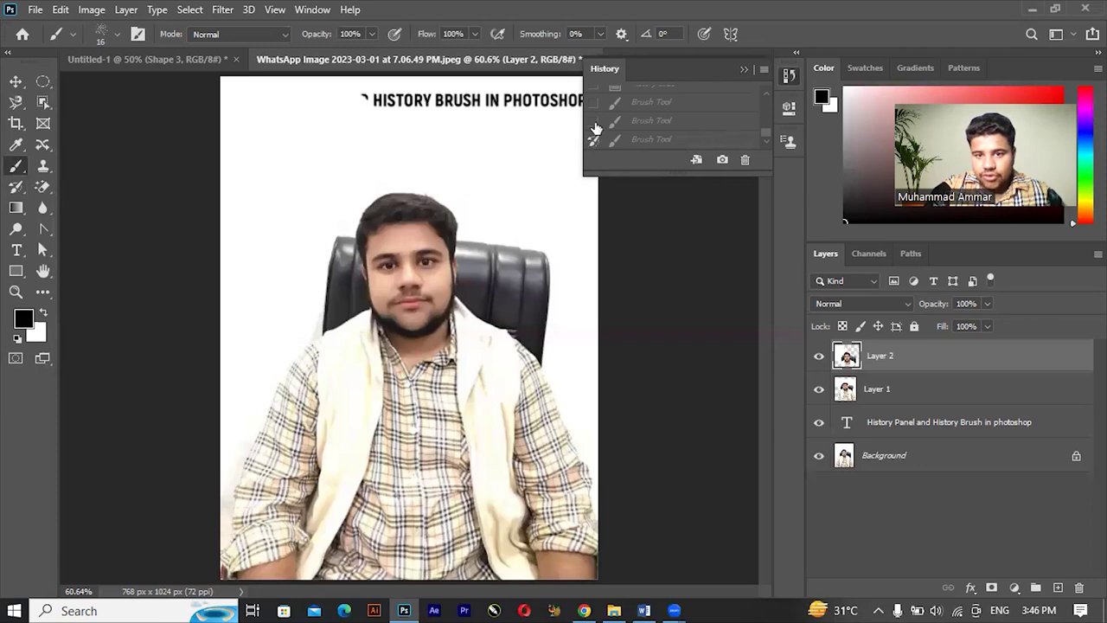
- Delete the current History Brush state, confirming with Yes
{"action": "left_click", "coordinate": [743, 161]}
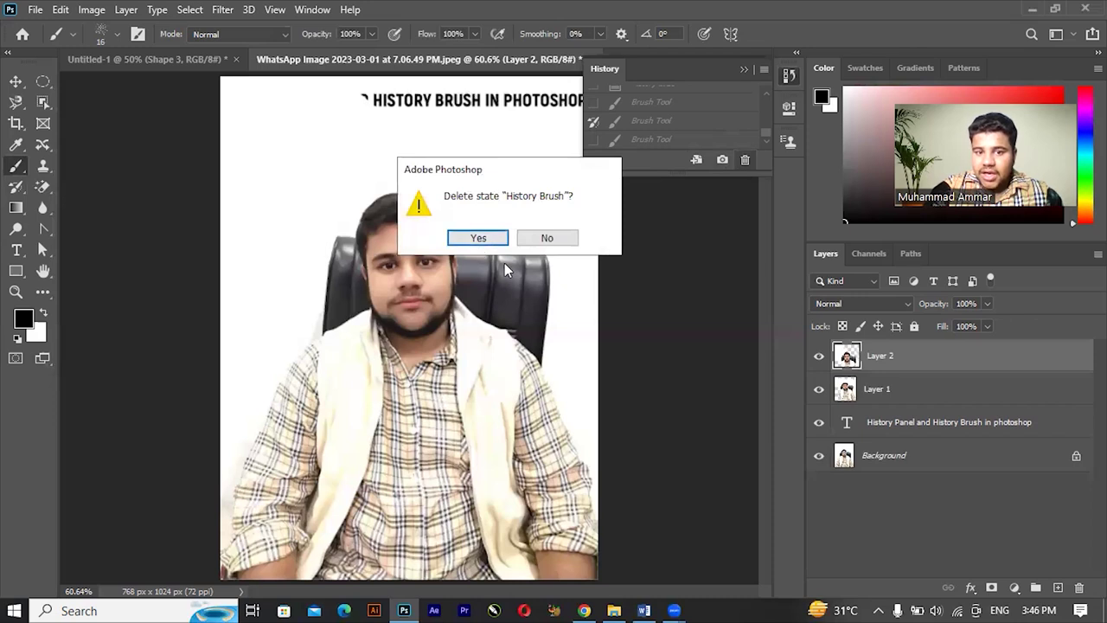
{"action": "left_click", "coordinate": [478, 242]}
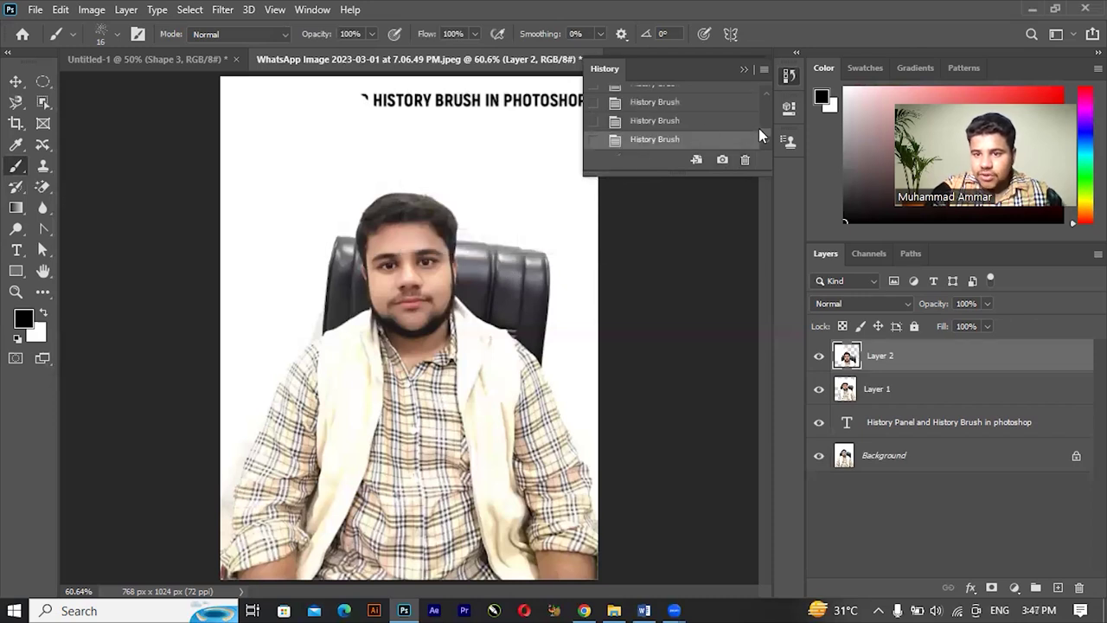
{"action": "scroll", "coordinate": [758, 128], "scroll_direction": "up", "scroll_amount": 5}
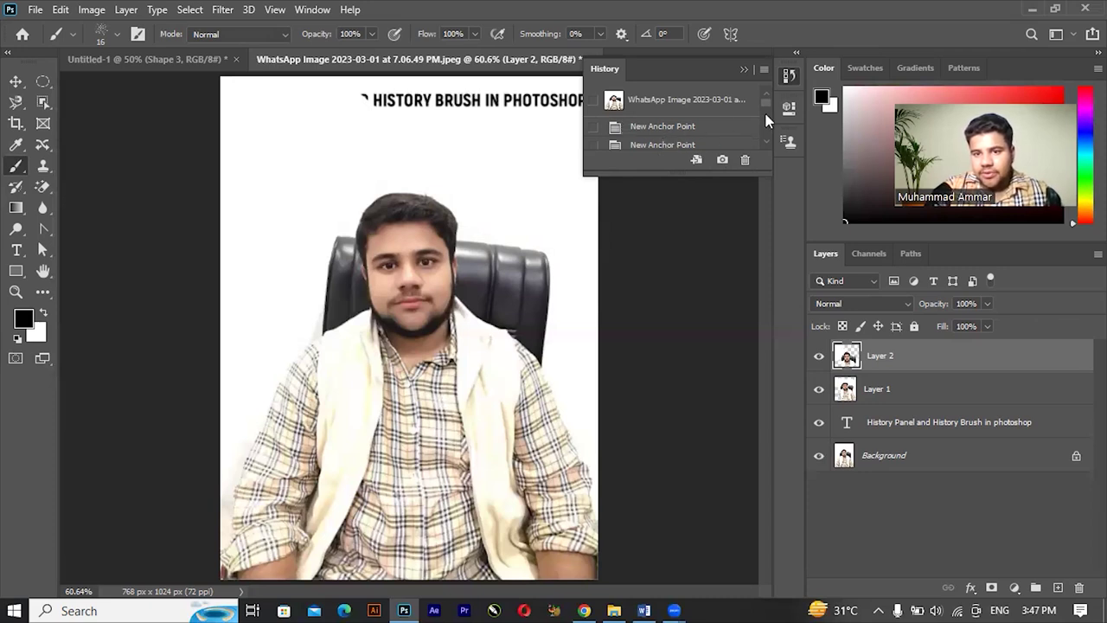
- Mark the second New Anchor Point state as the History Brush source
{"action": "left_click", "coordinate": [593, 145]}
{"action": "left_click_drag", "start_coordinate": [769, 105], "coordinate": [762, 154]}
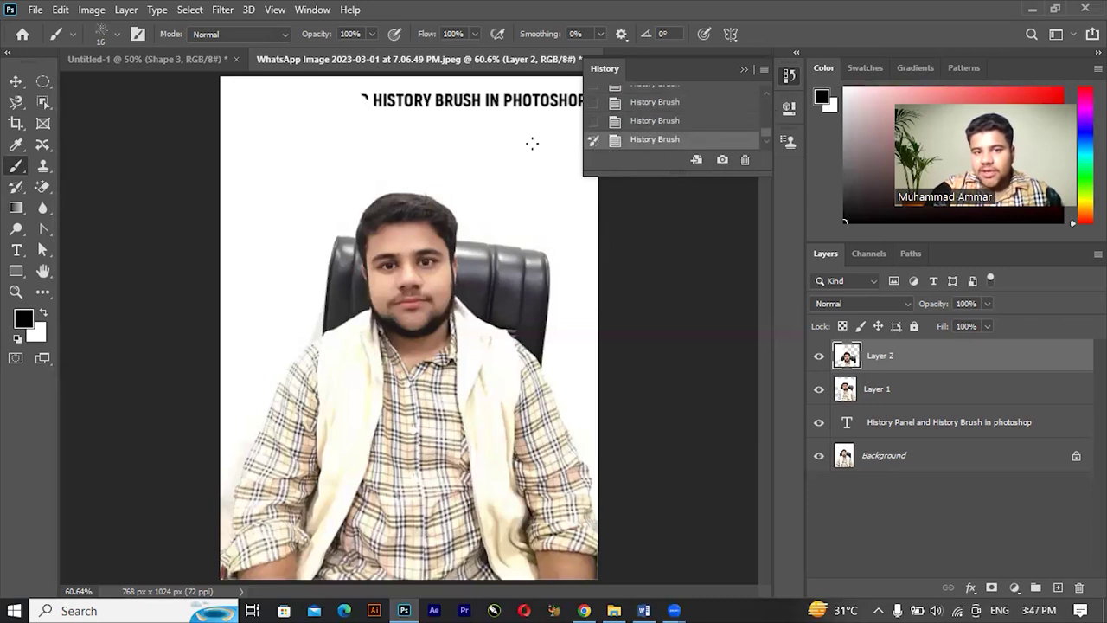
{"action": "scroll", "coordinate": [685, 141], "scroll_direction": "up", "scroll_amount": 1}
{"action": "scroll", "coordinate": [684, 140], "scroll_direction": "down", "scroll_amount": 1}
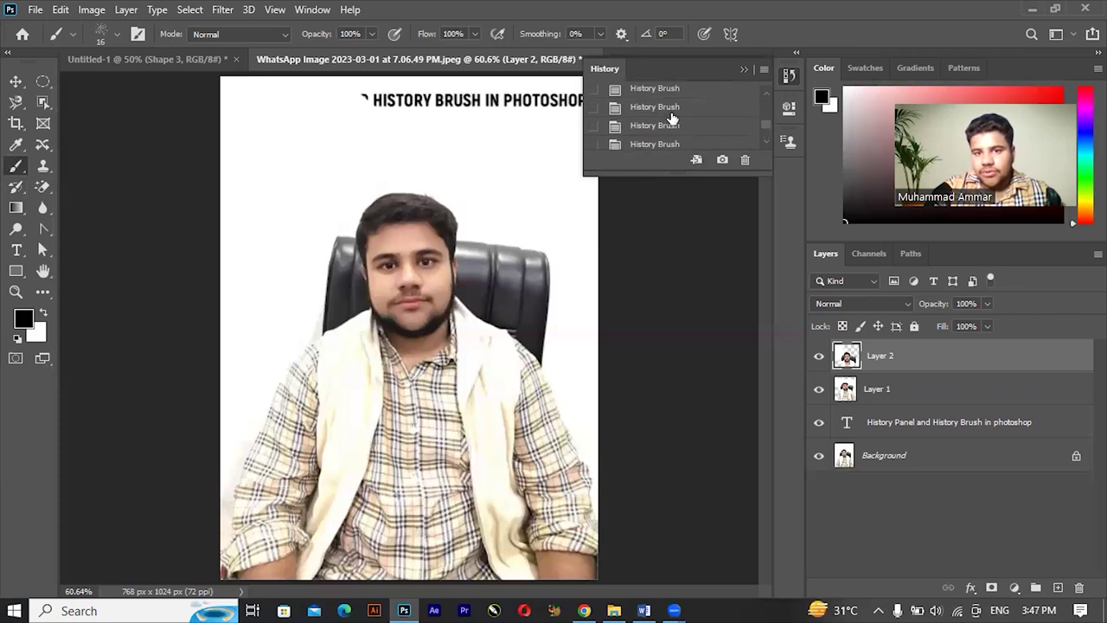
- Scroll the History panel up to the original image snapshot
{"action": "scroll", "coordinate": [673, 117], "scroll_direction": "up", "scroll_amount": 2}
{"action": "scroll", "coordinate": [669, 121], "scroll_direction": "up", "scroll_amount": 1}
{"action": "scroll", "coordinate": [668, 121], "scroll_direction": "up", "scroll_amount": 2}
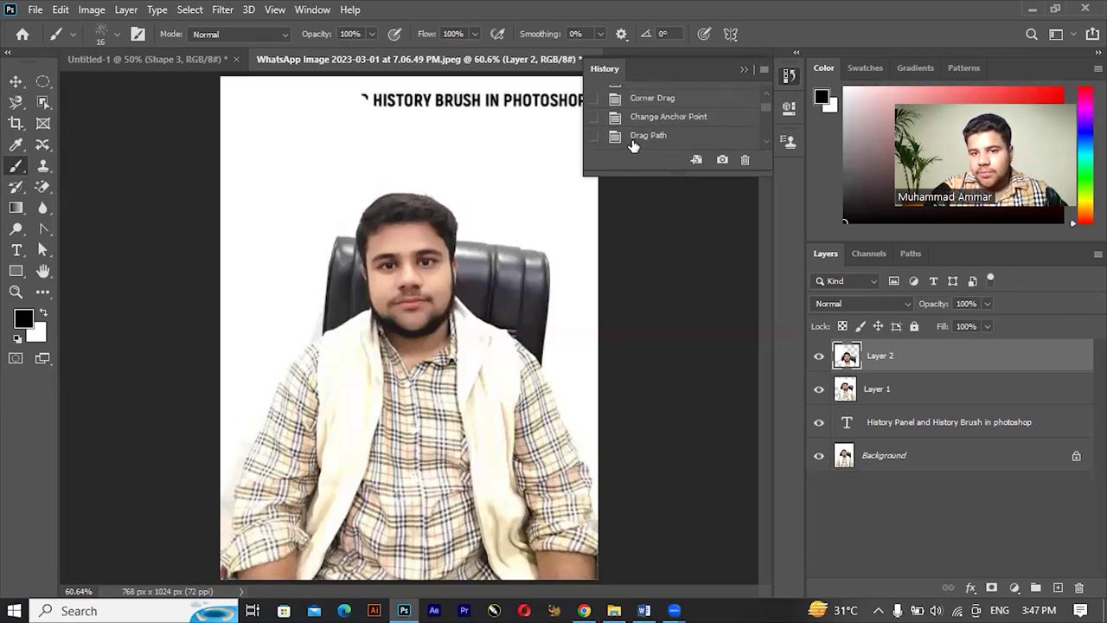
{"action": "scroll", "coordinate": [632, 143], "scroll_direction": "up", "scroll_amount": 1}
{"action": "scroll", "coordinate": [628, 123], "scroll_direction": "up", "scroll_amount": 1}
{"action": "scroll", "coordinate": [627, 121], "scroll_direction": "up", "scroll_amount": 1}
{"action": "scroll", "coordinate": [628, 121], "scroll_direction": "up", "scroll_amount": 2}
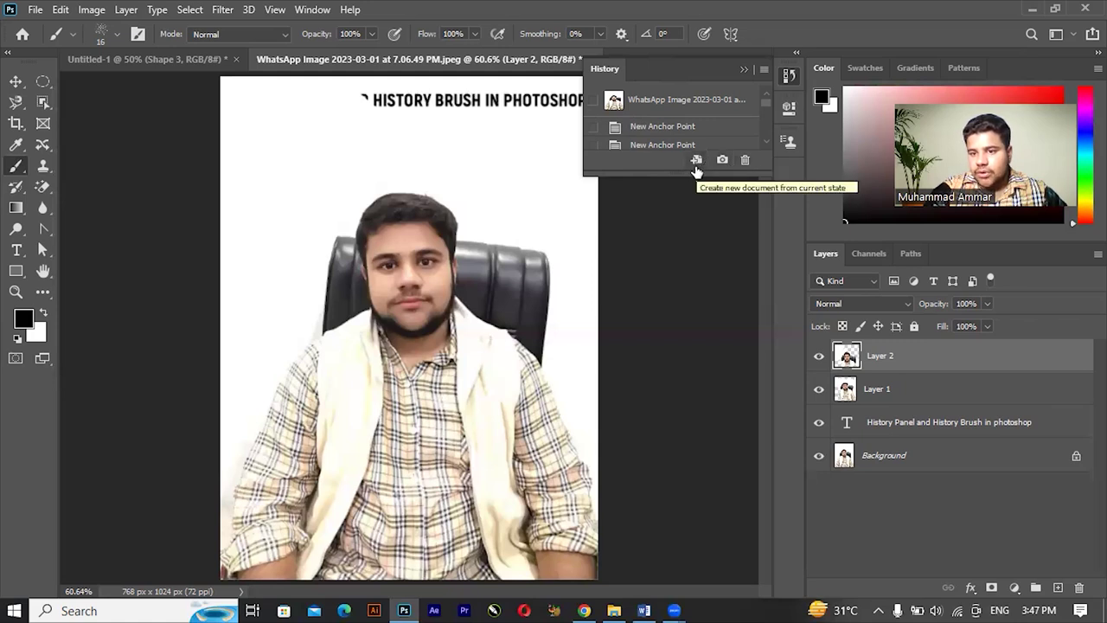
- Delete two more History Brush states, confirming each with Yes
{"action": "left_click", "coordinate": [745, 164]}
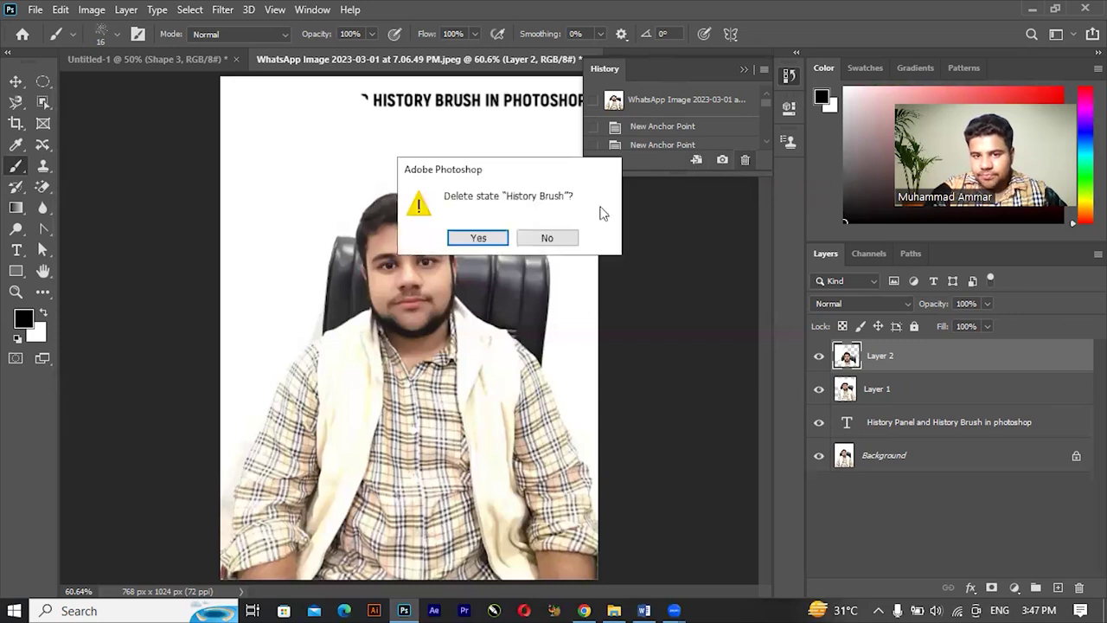
{"action": "left_click", "coordinate": [474, 235]}
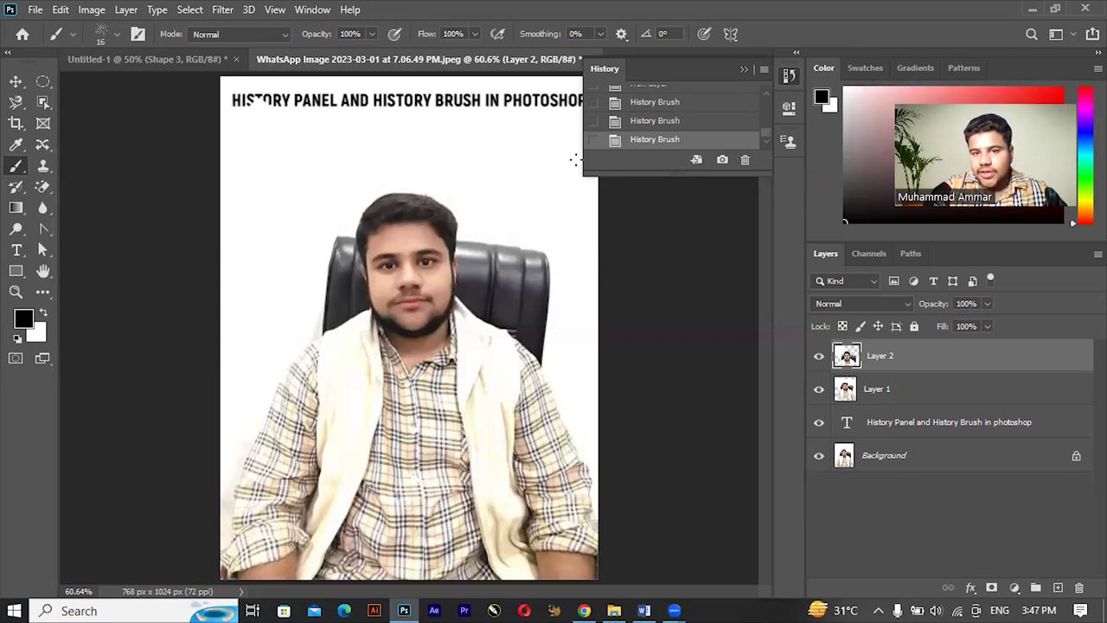
{"action": "left_click", "coordinate": [593, 140]}
{"action": "left_click", "coordinate": [745, 160]}
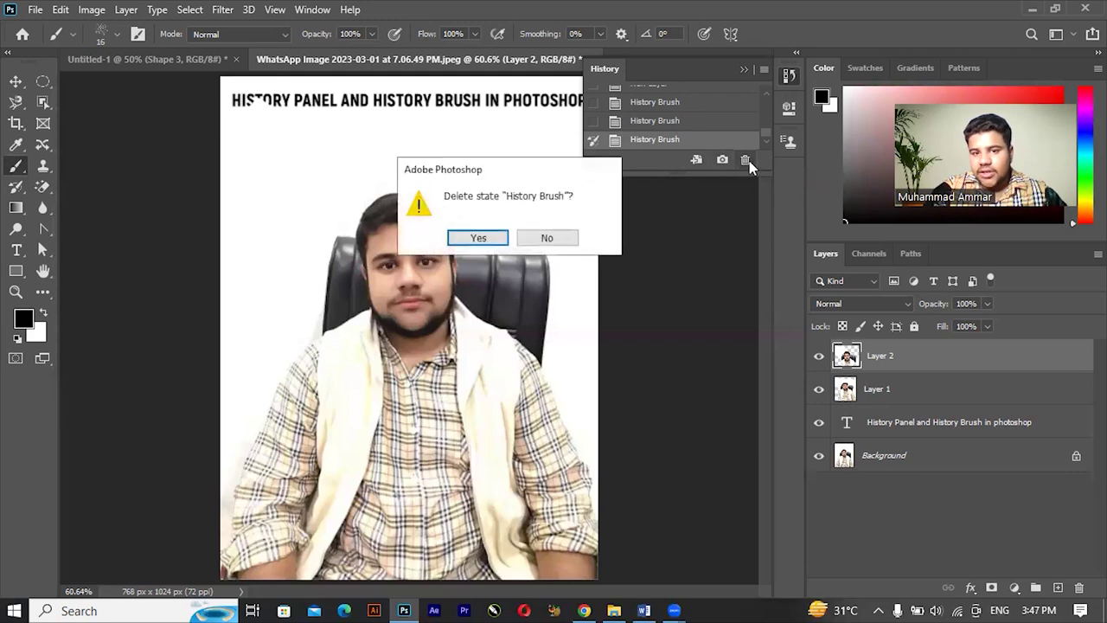
{"action": "left_click", "coordinate": [485, 245]}
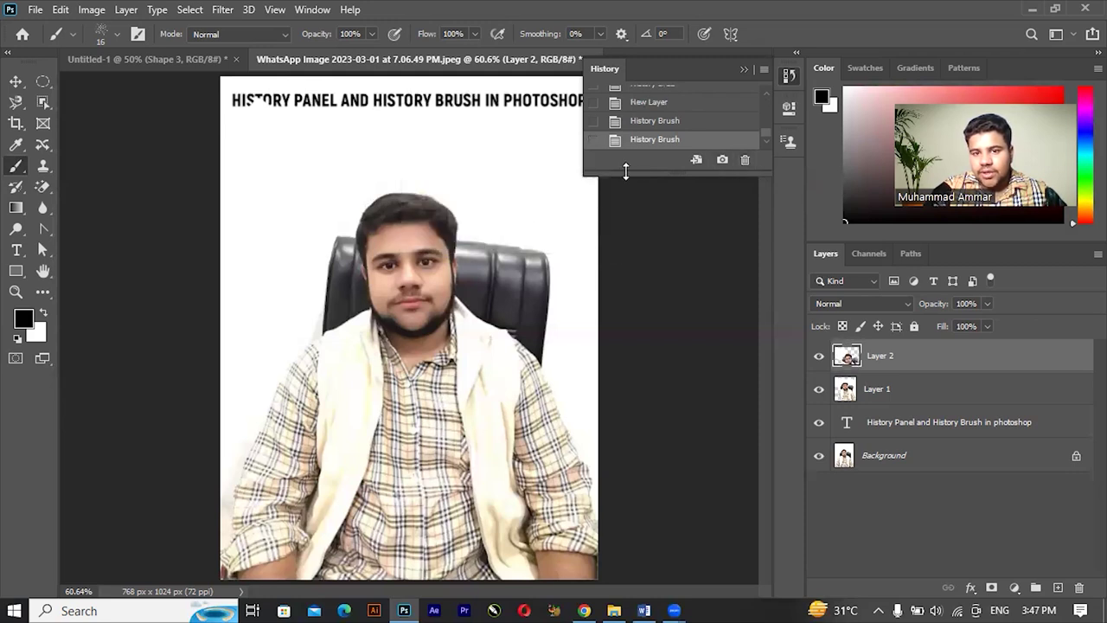
- Set the last History Brush state as source, step back, then return to the latest state
{"action": "left_click", "coordinate": [593, 141]}
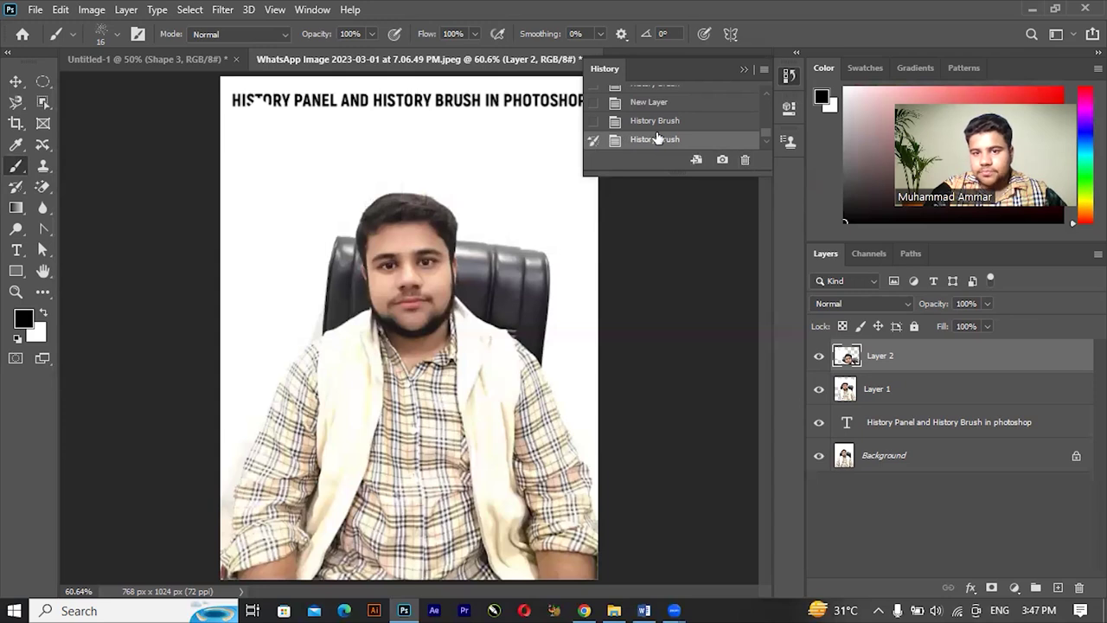
{"action": "left_click", "coordinate": [698, 90]}
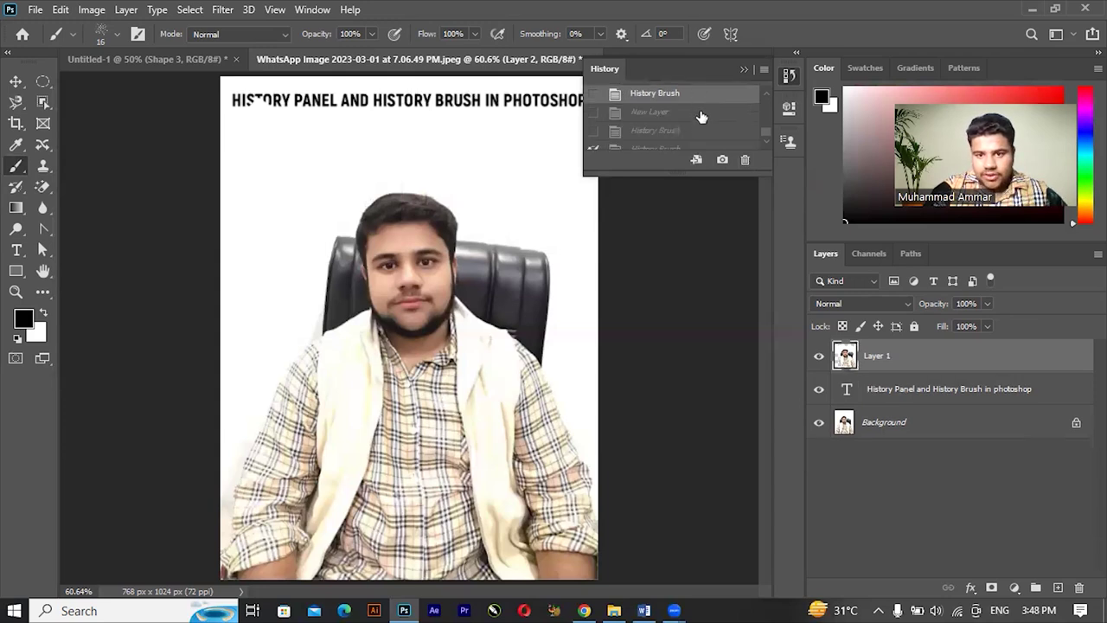
{"action": "left_click", "coordinate": [727, 131]}
{"action": "scroll", "coordinate": [760, 139], "scroll_direction": "down", "scroll_amount": 1}
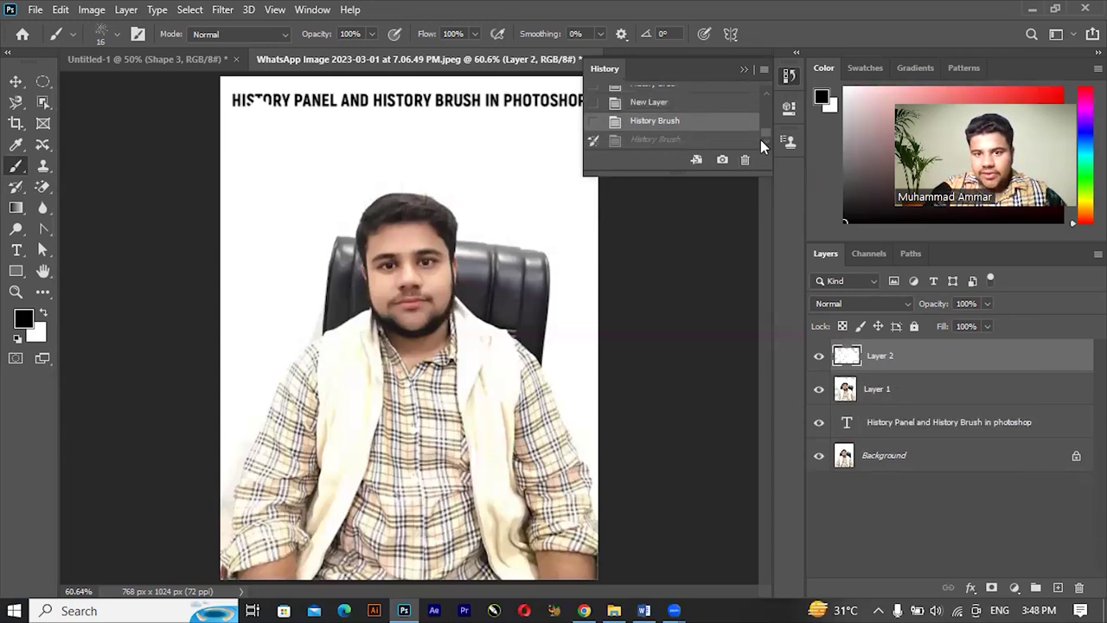
{"action": "left_click", "coordinate": [688, 142]}
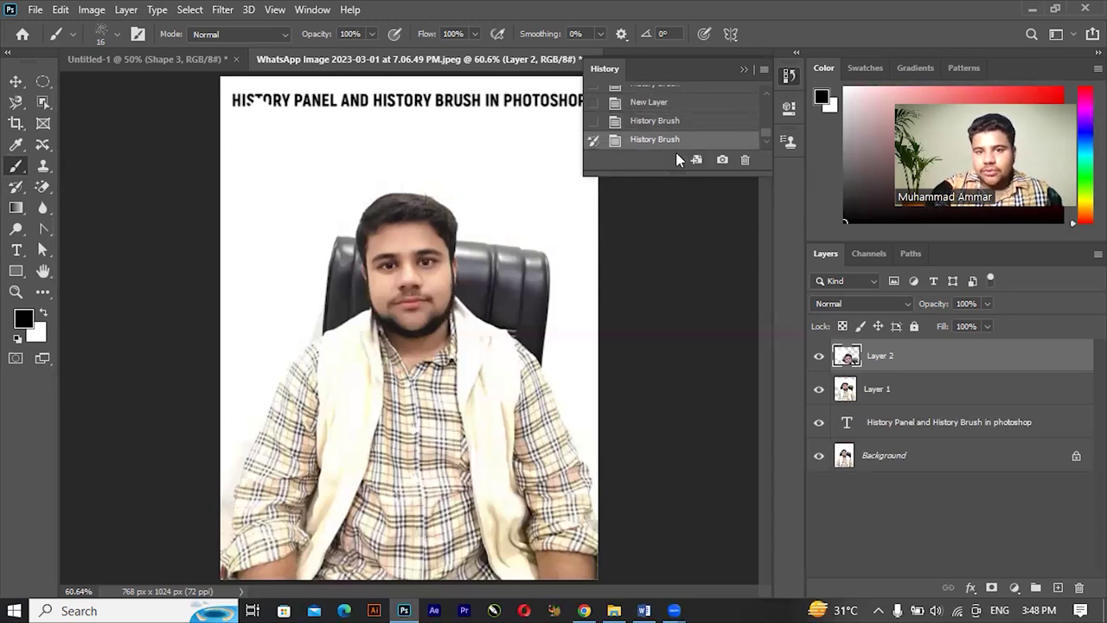
{"action": "left_click", "coordinate": [305, 10]}
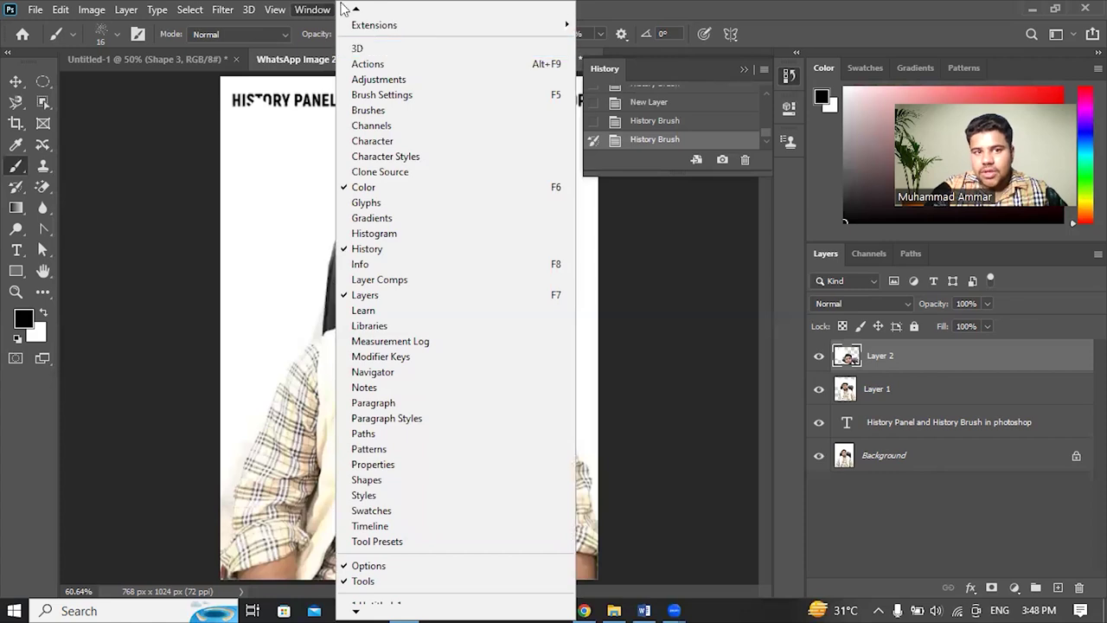
{"action": "left_click", "coordinate": [654, 118]}
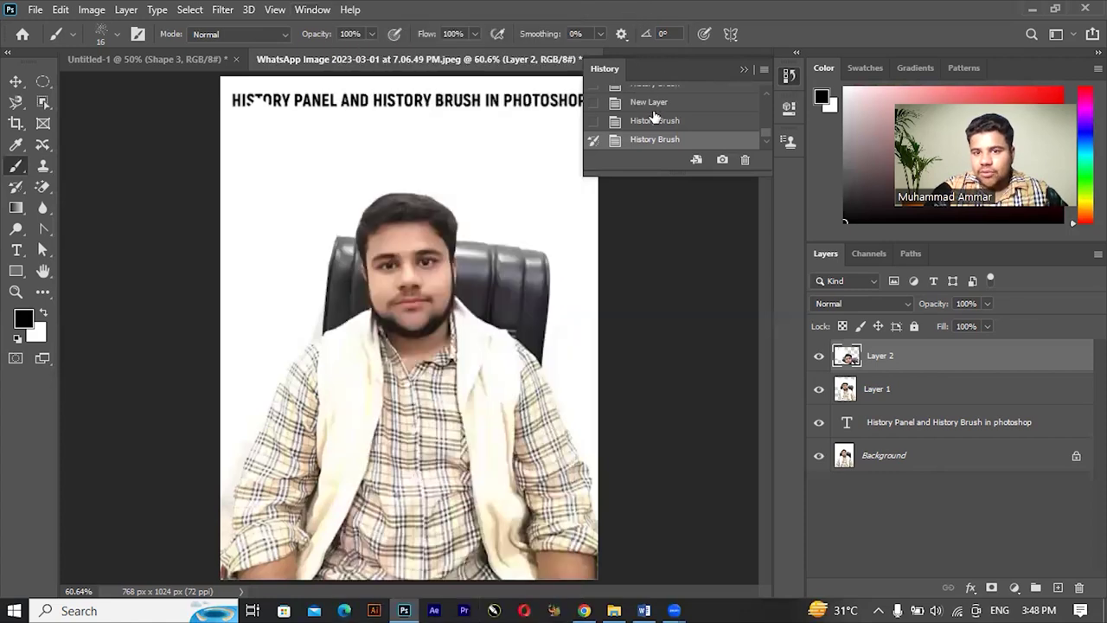